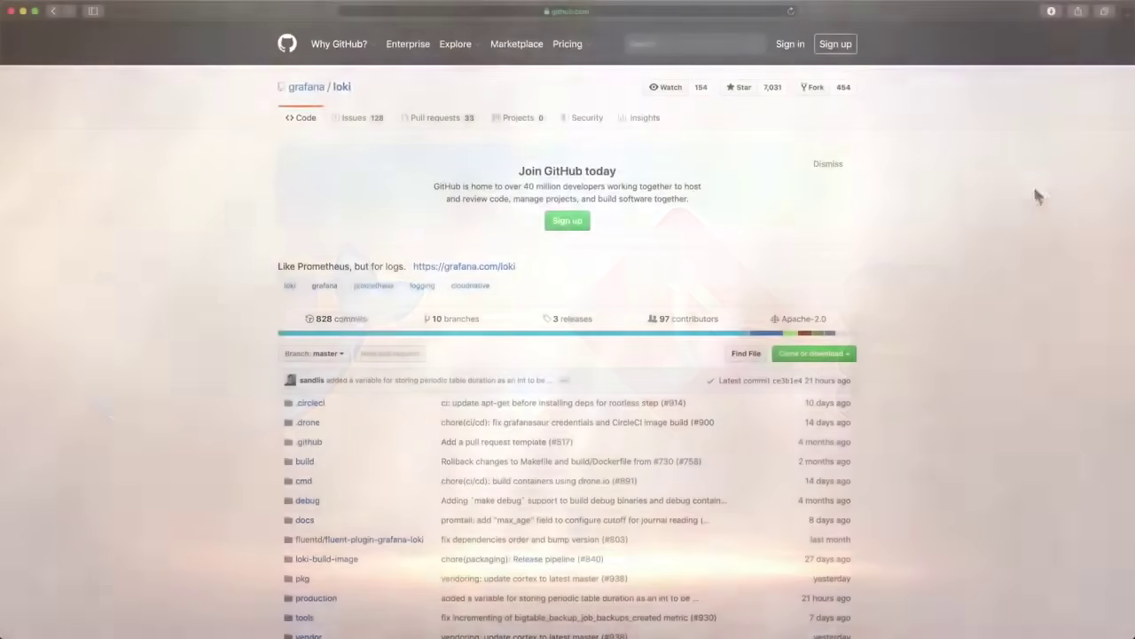
Show the grafana/loki repository's HTTPS clone URL via 'Clone or download'.
scroll(1034, 193, "down", 5)
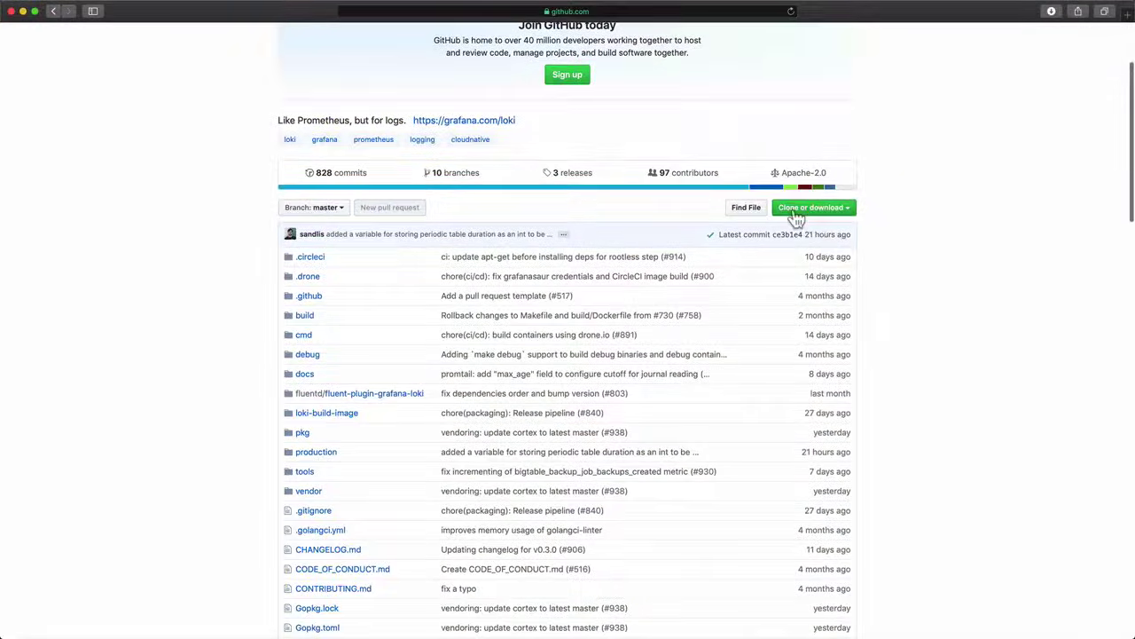
left_click(797, 216)
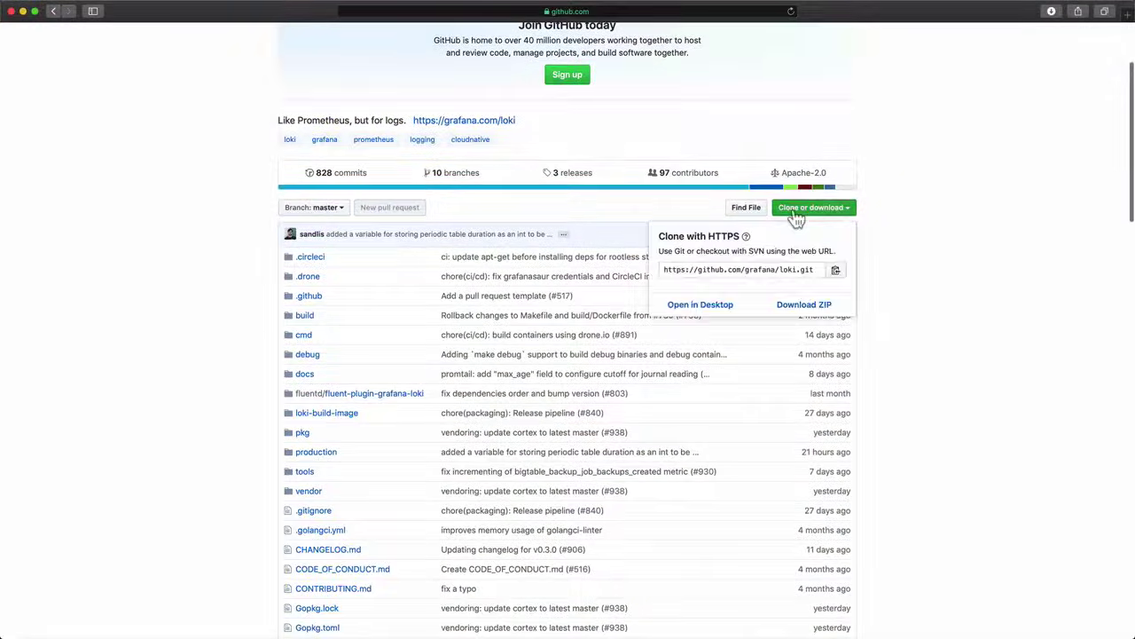
left_click(836, 270)
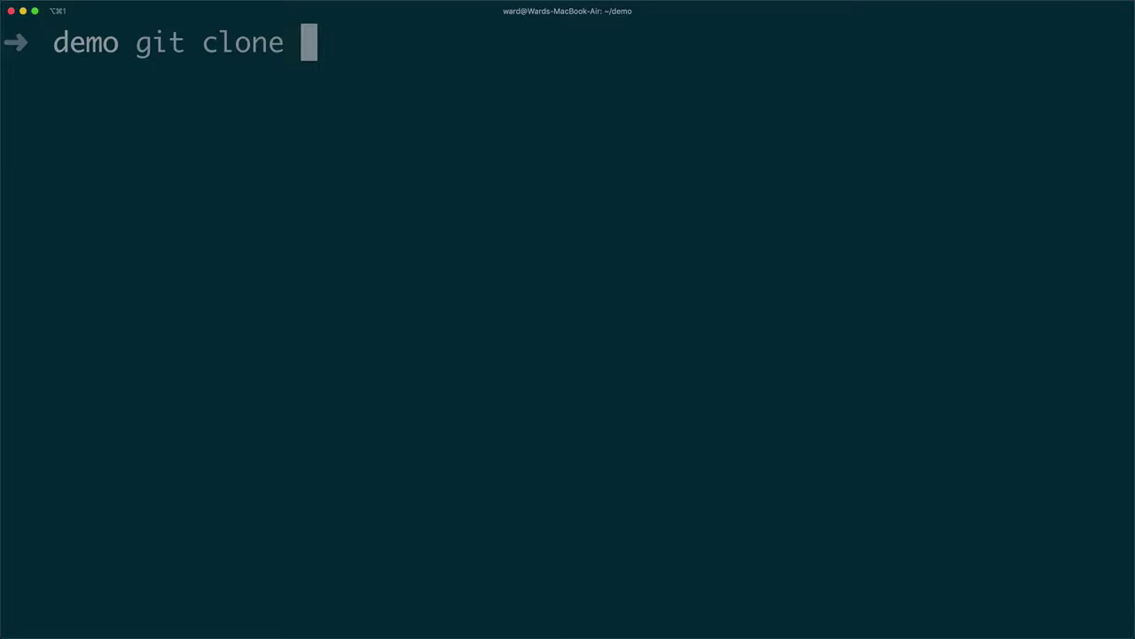
key("super+v")
key("Return")
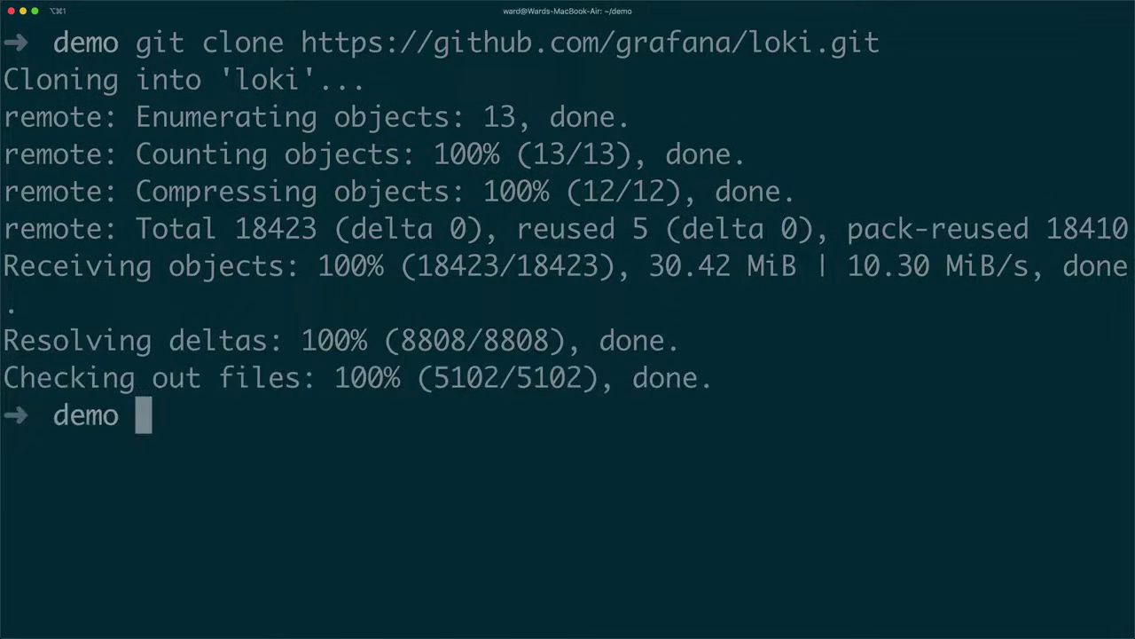
Enter loki/production, list its files, and pull the loki, promtail and grafana images.
type("cd pro")
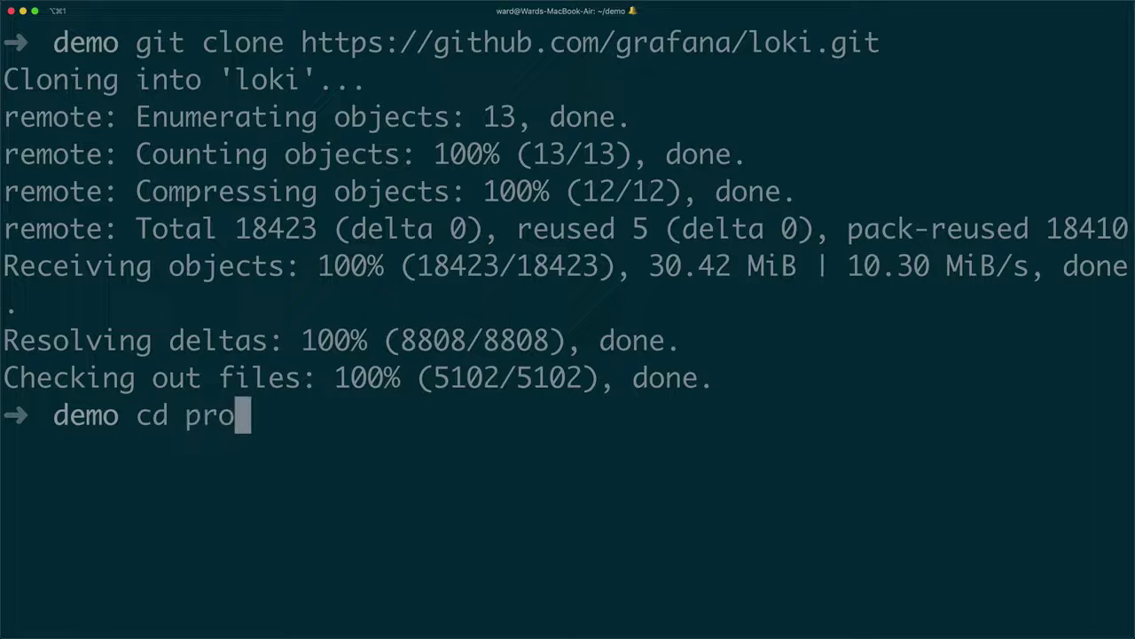
key("BackSpace")
key("BackSpace")
key("BackSpace")
type("loki/production/")
key("Return")
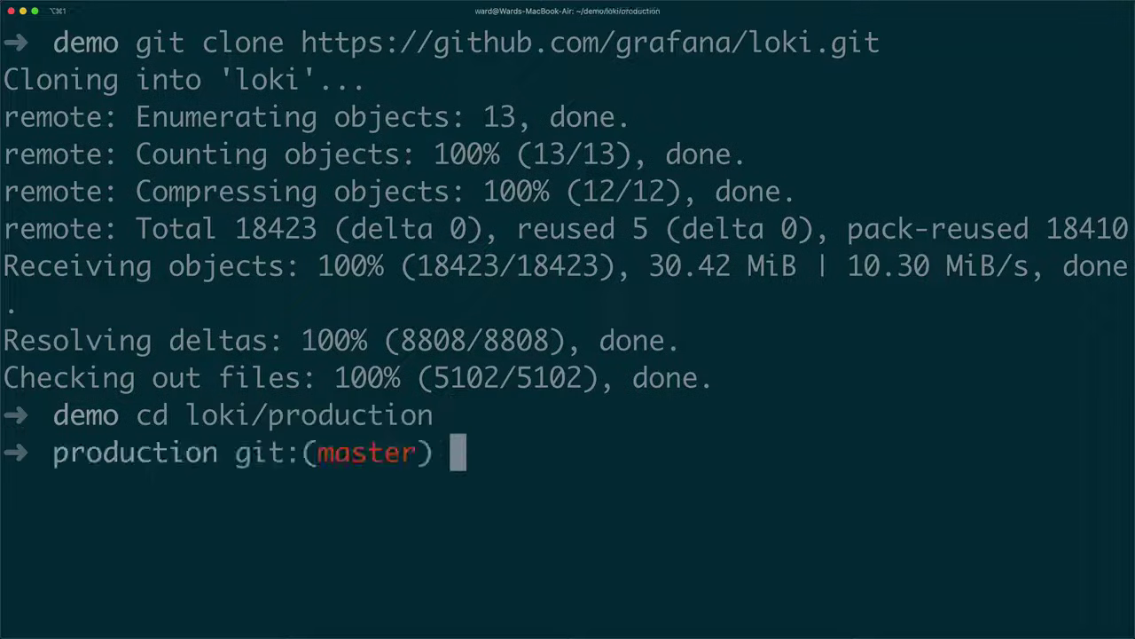
type("ls -l")
key("Return")
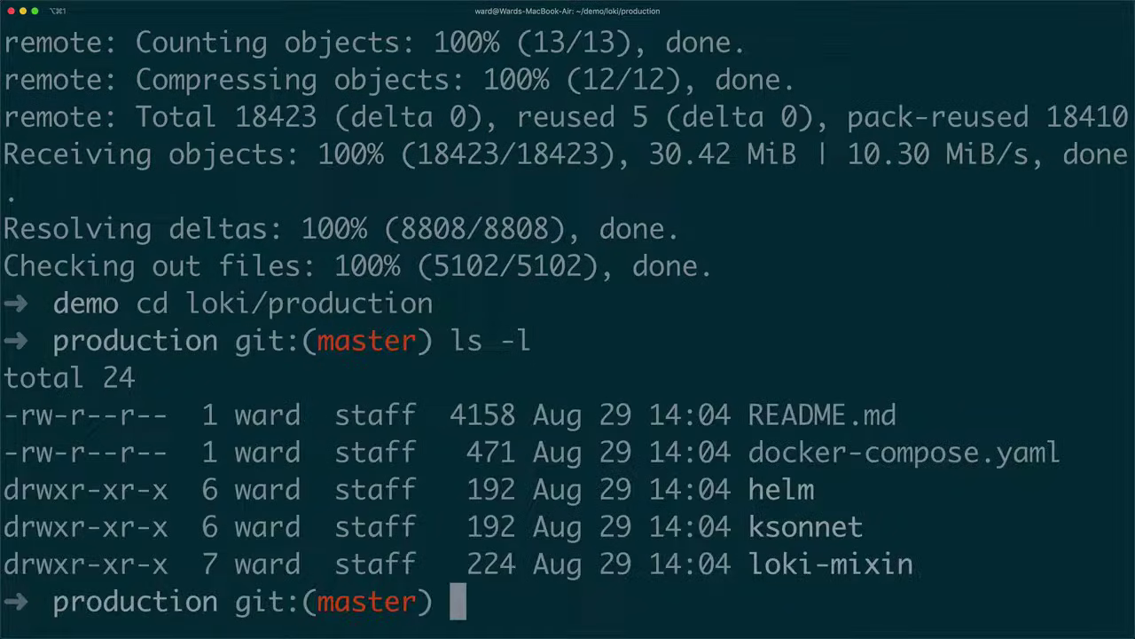
type("docker-compos")
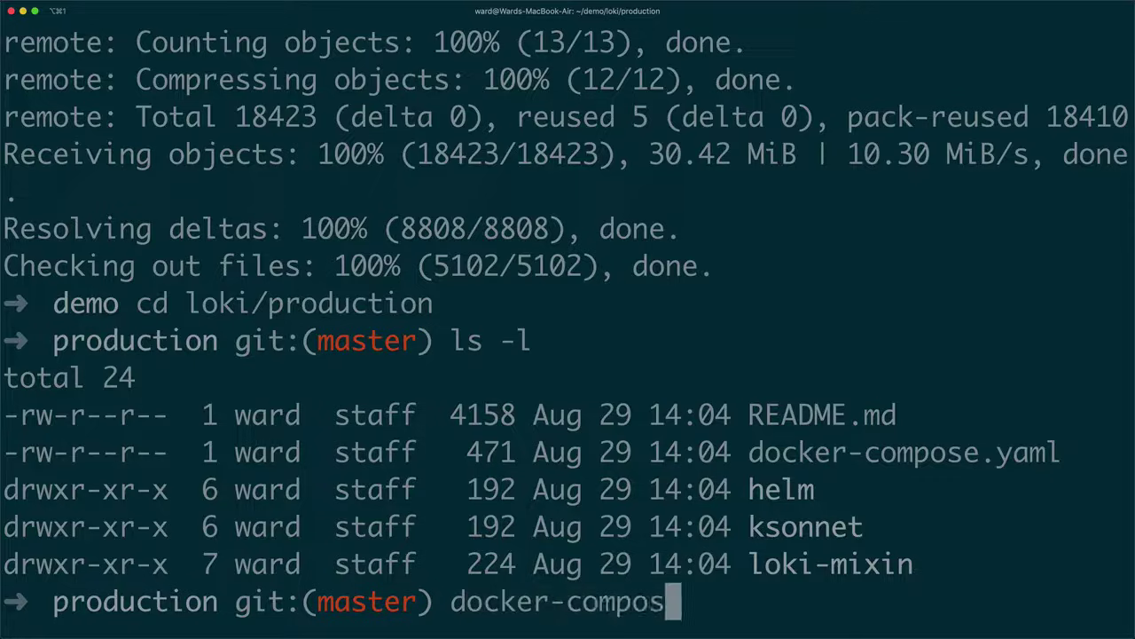
type("e pill")
key("Return")
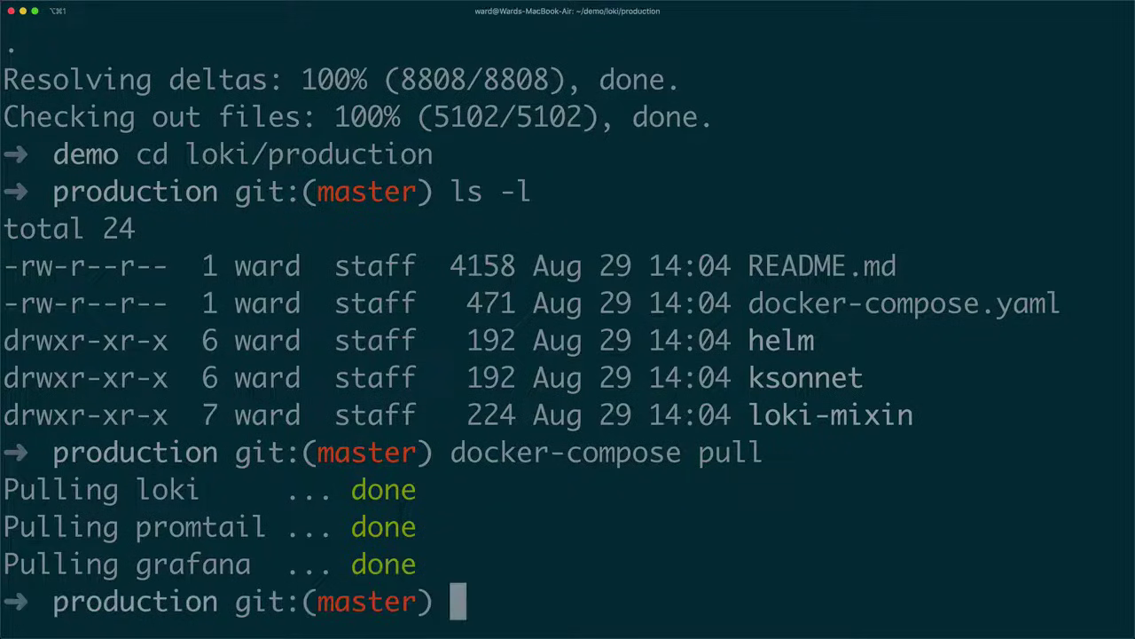
Run docker-compose up to start Loki, Promtail and Grafana on port 3000.
type("docker-compose u")
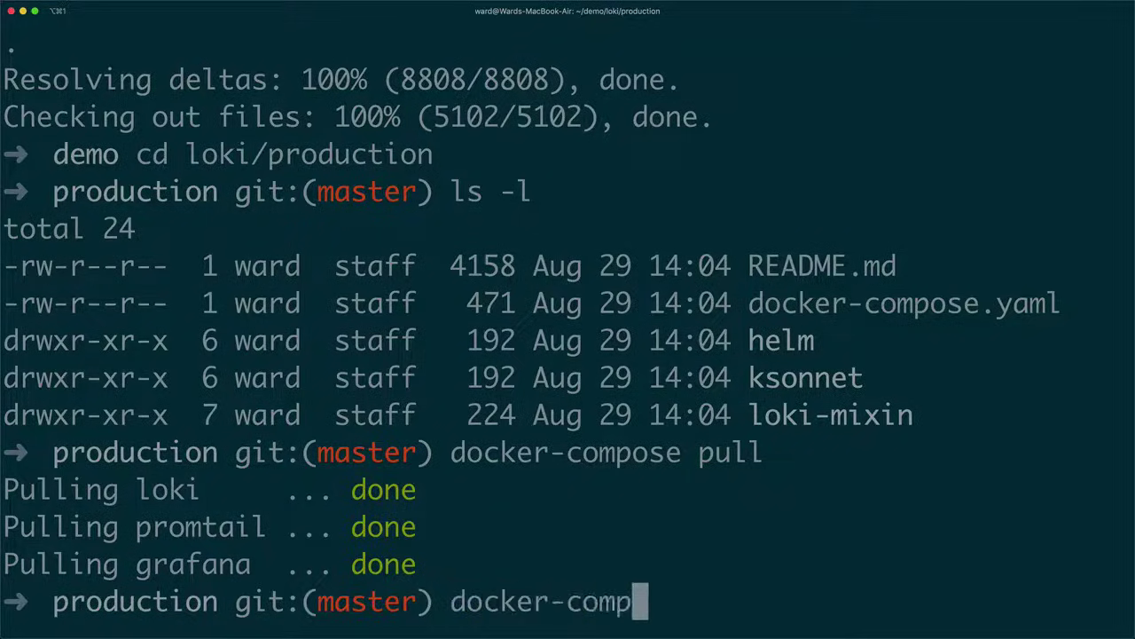
type("p")
key("Return")
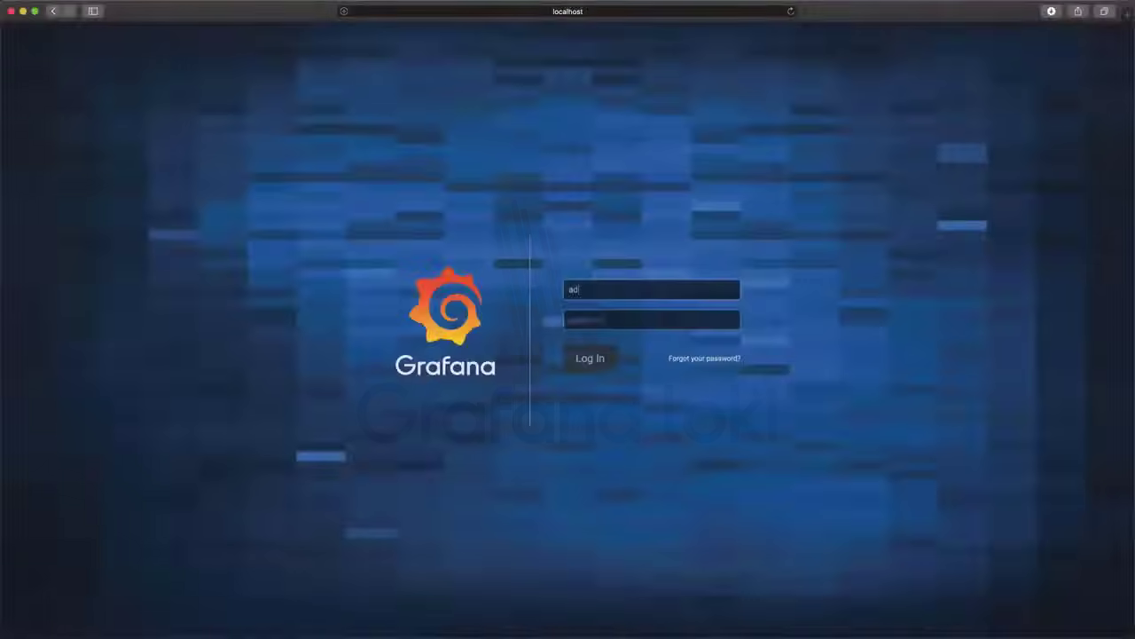
Log in to Grafana with the admin credentials and skip the password change.
type("mi")
type("ad")
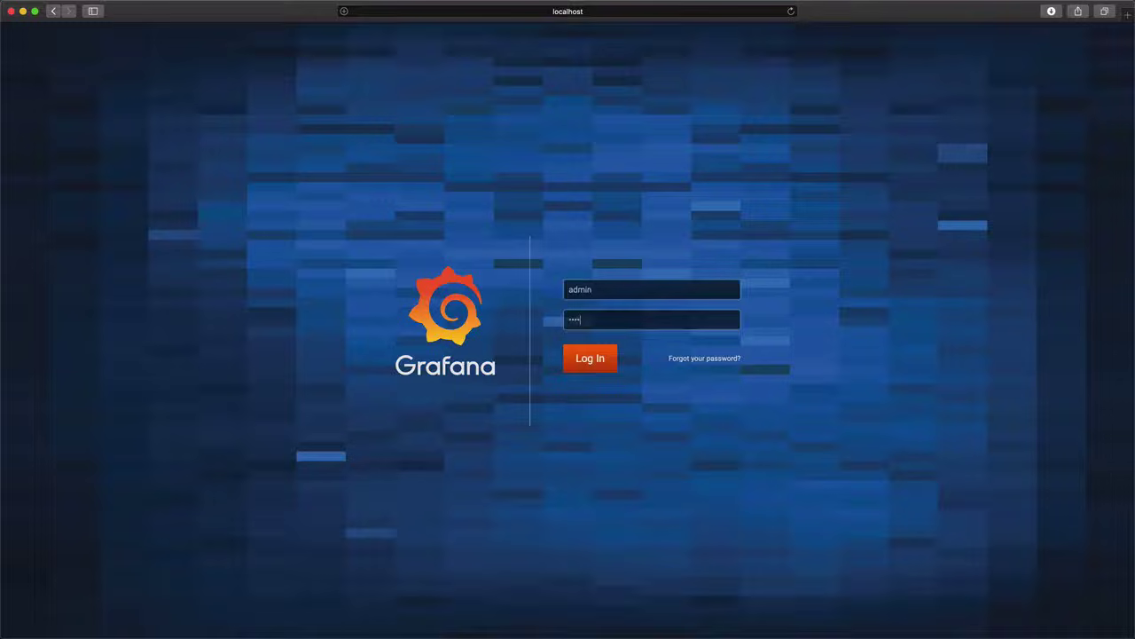
key("Return")
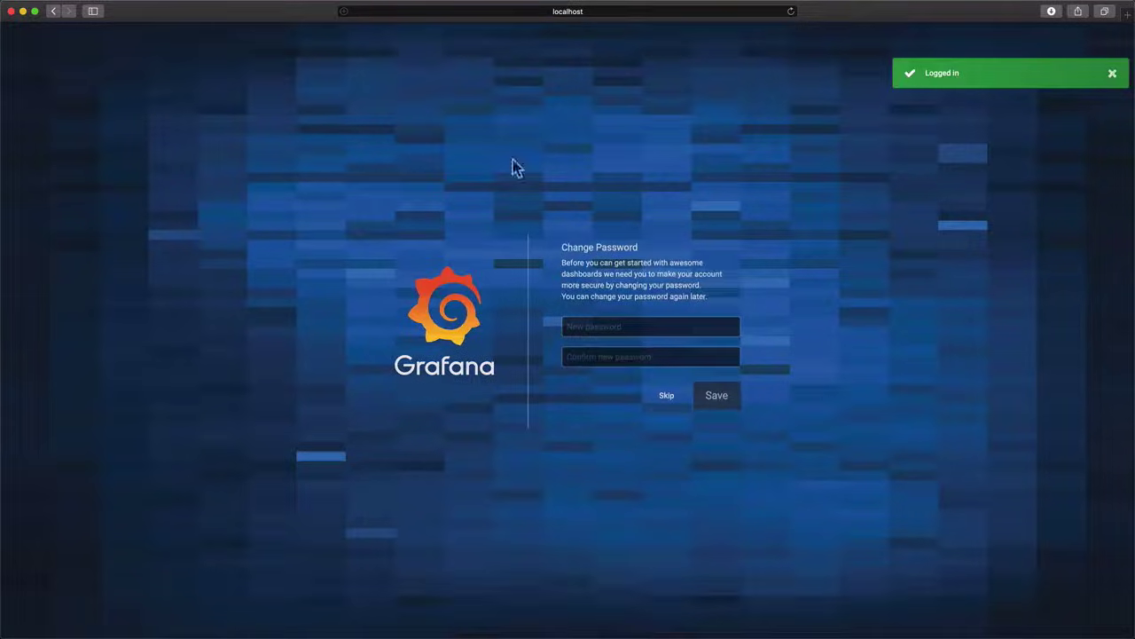
left_click(667, 396)
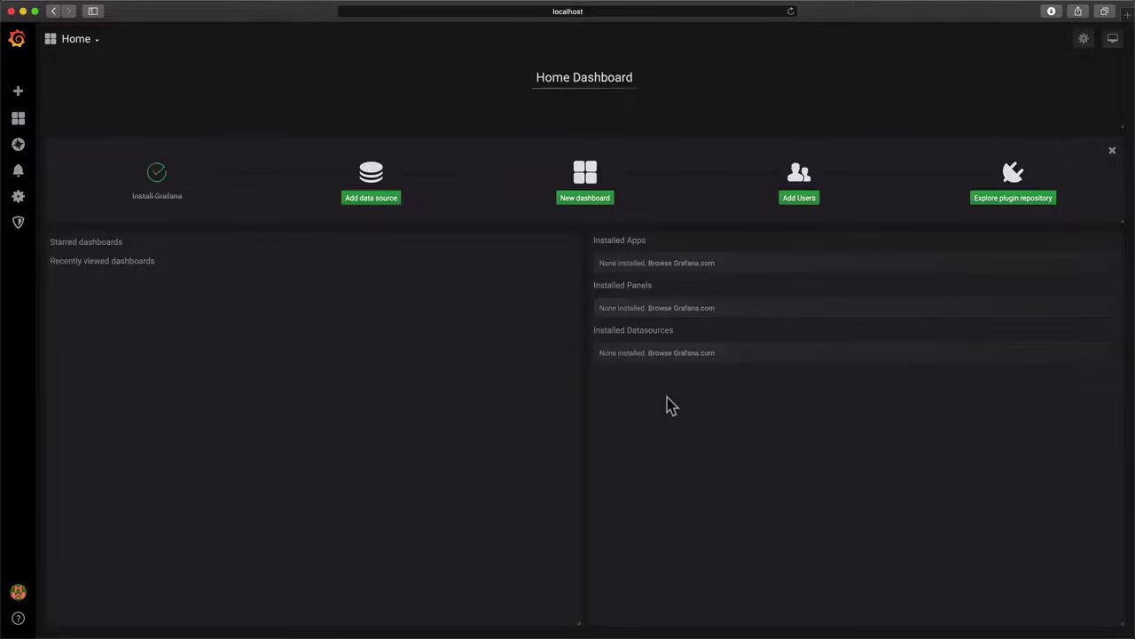
left_click(378, 200)
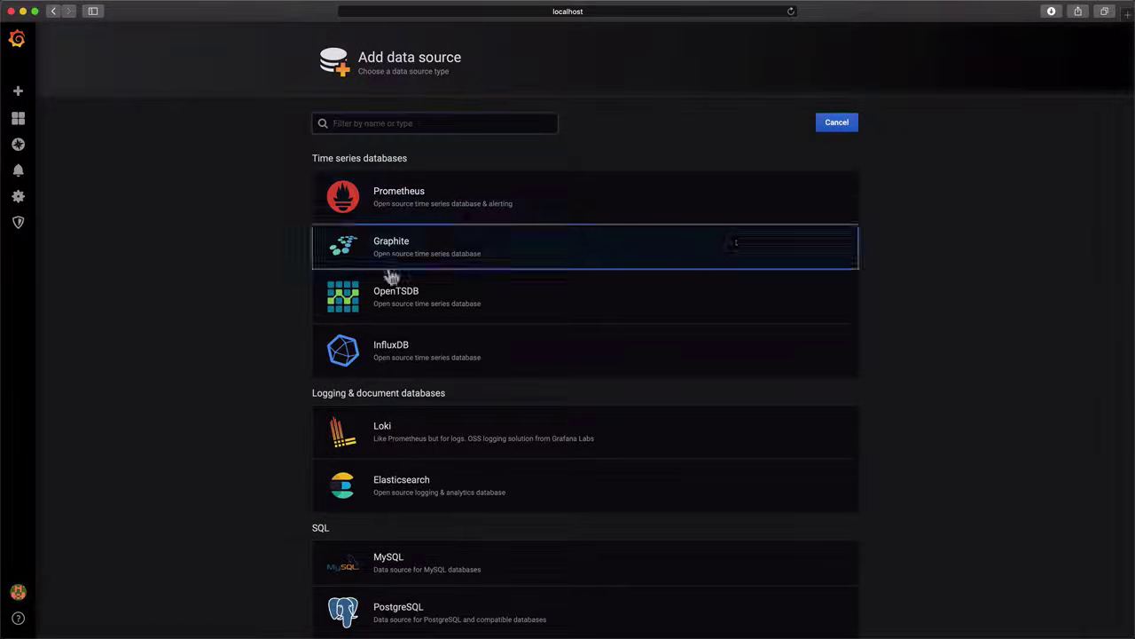
left_click(426, 430)
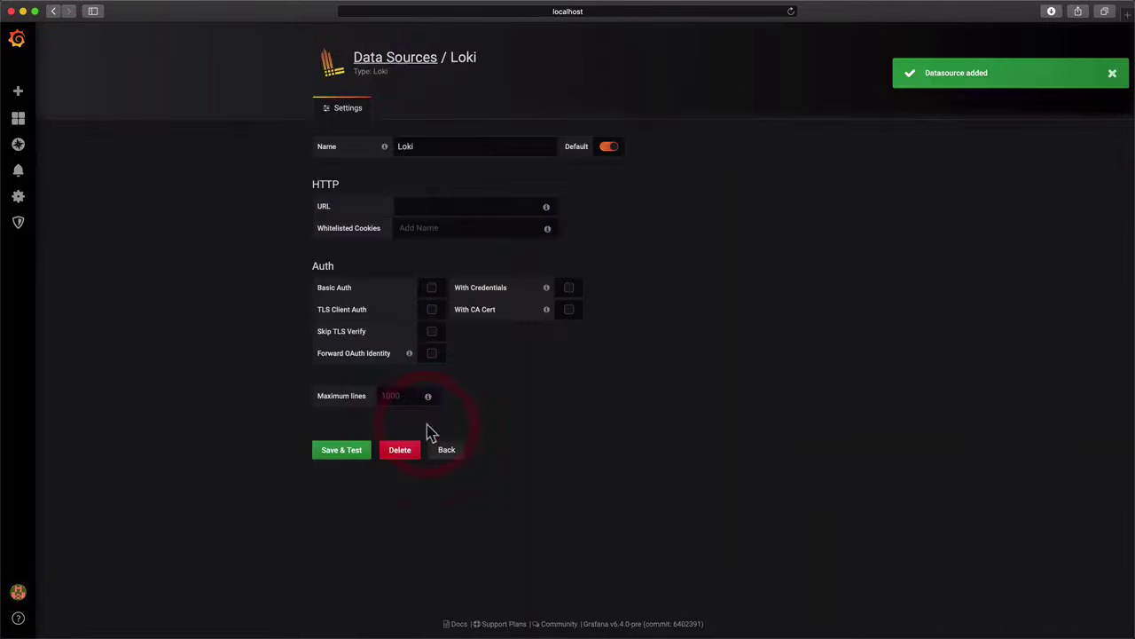
left_click(417, 205)
type("http:")
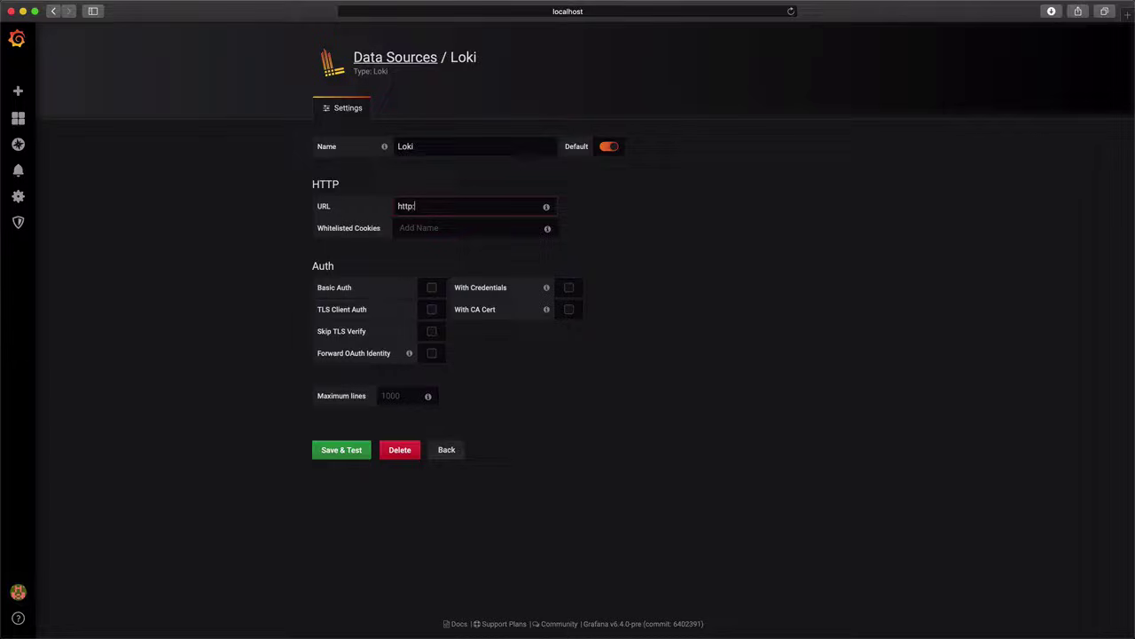
type("//loki:3100")
left_click(348, 455)
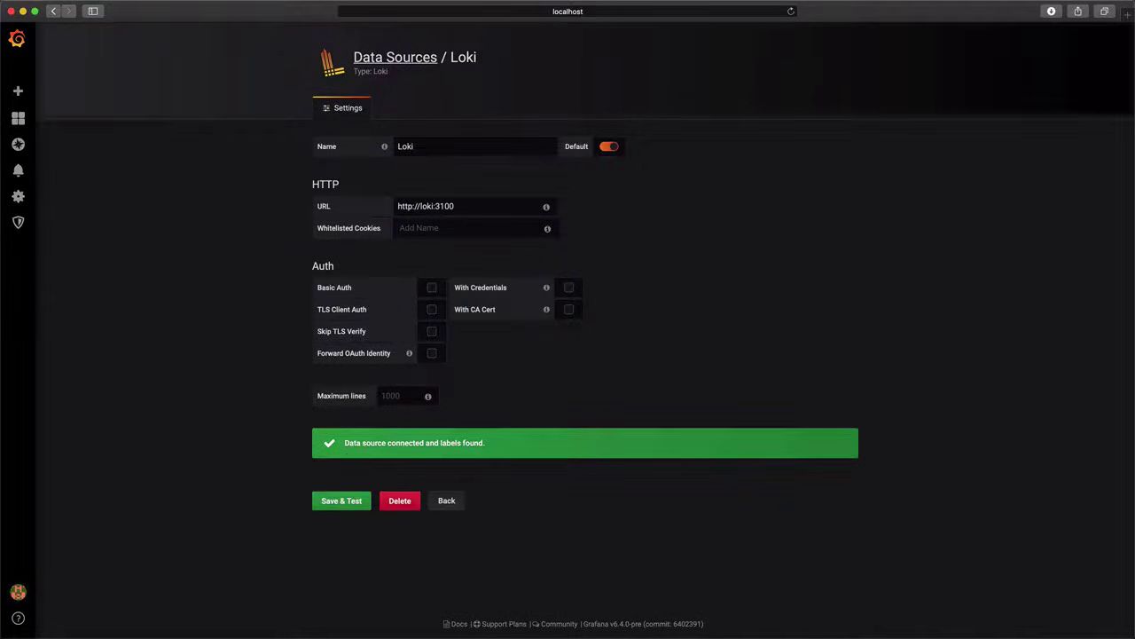
Query {filename="/var/log/docker.log"} in Explore over the last 5 minutes.
left_click(19, 144)
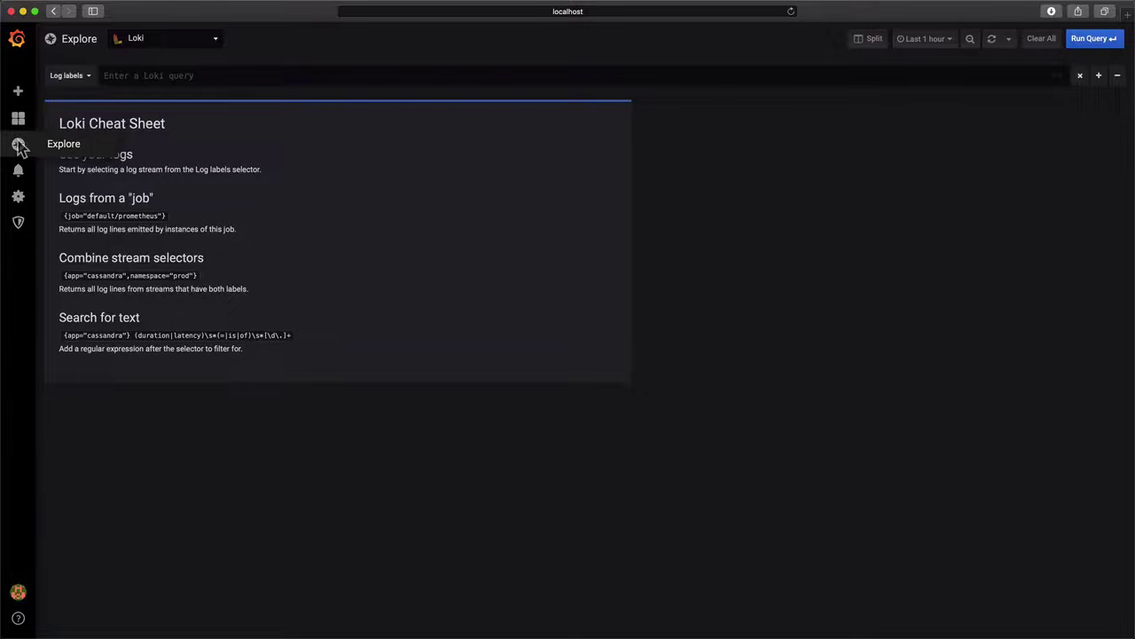
left_click(20, 147)
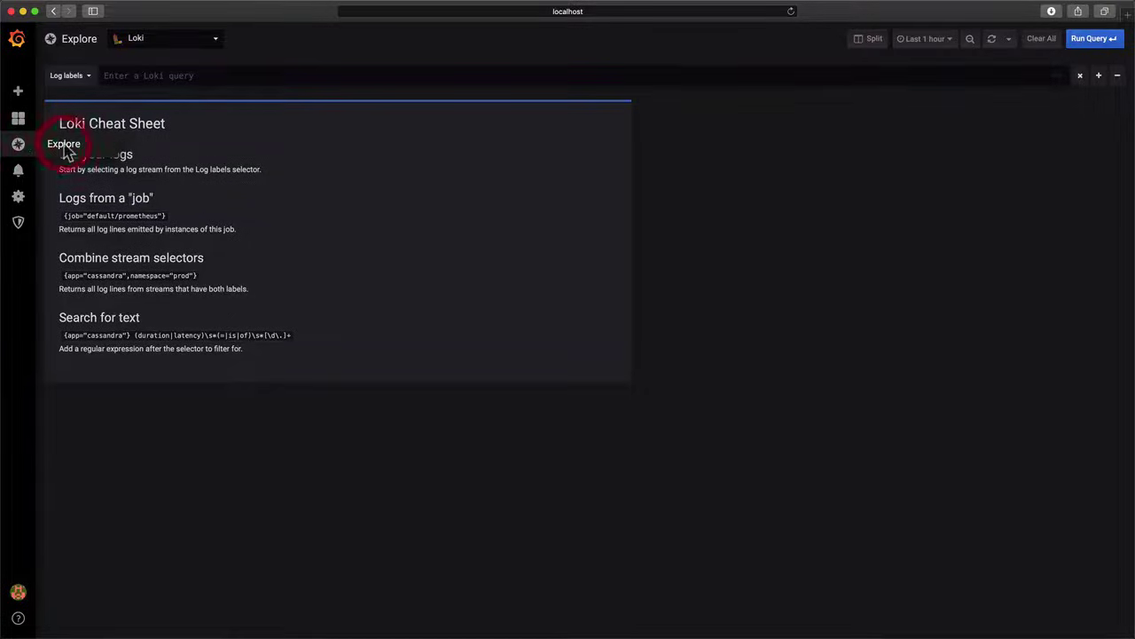
left_click(82, 81)
left_click(82, 99)
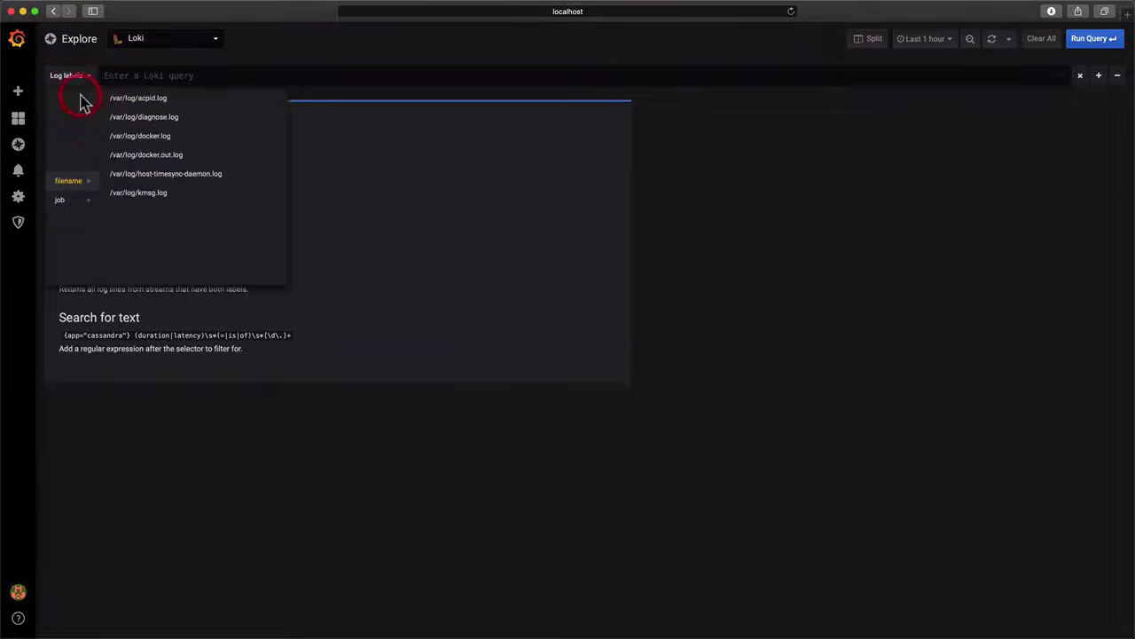
left_click(149, 140)
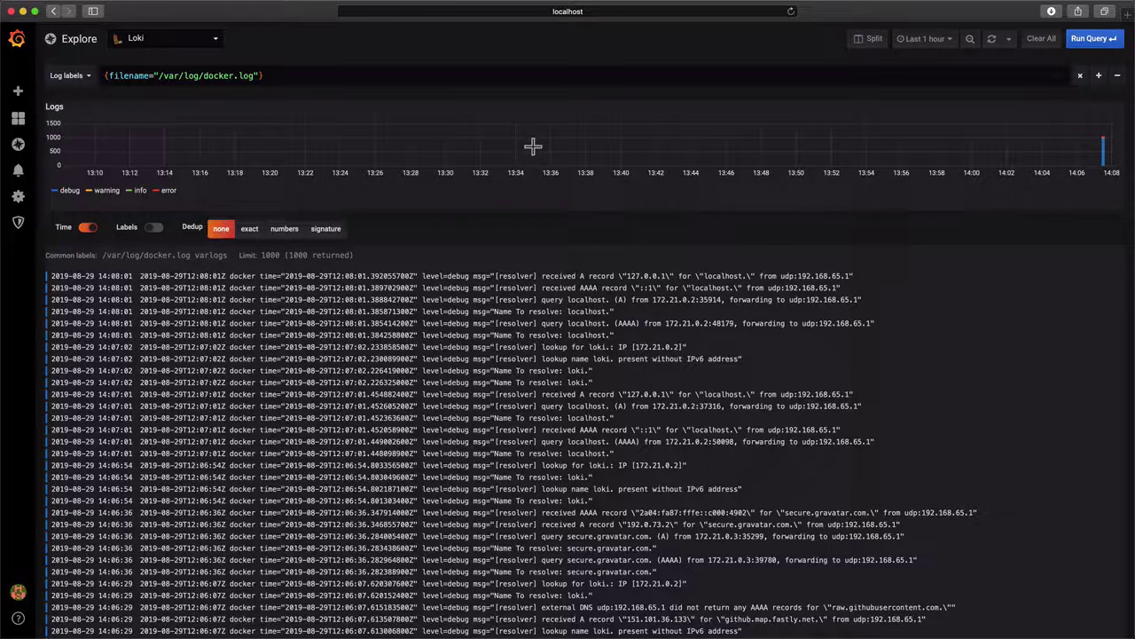
left_click(952, 41)
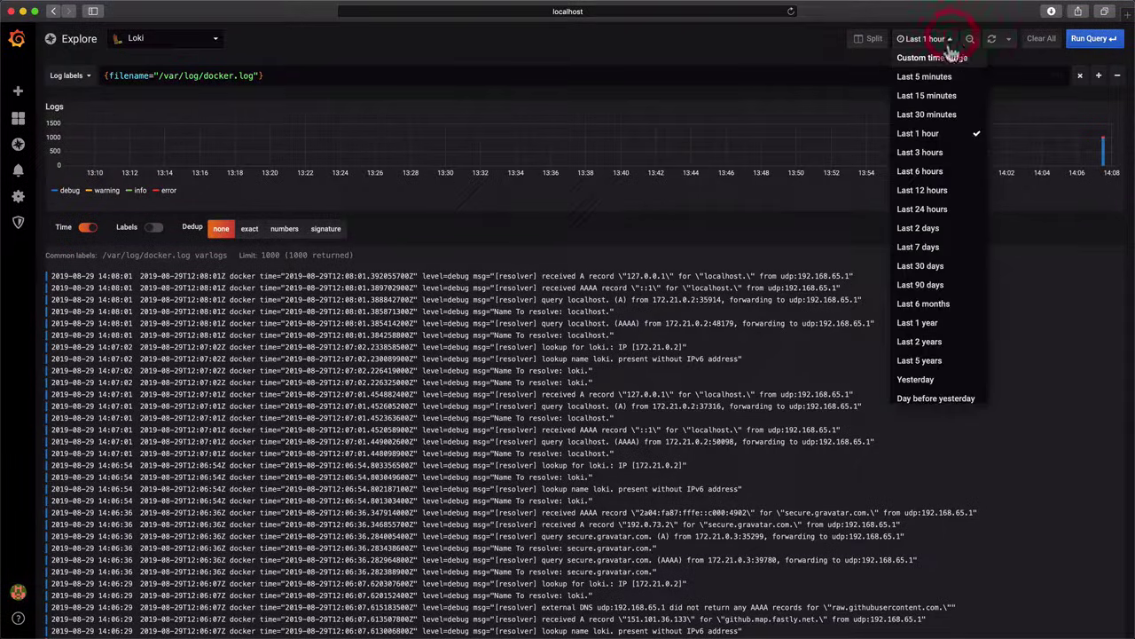
left_click(947, 78)
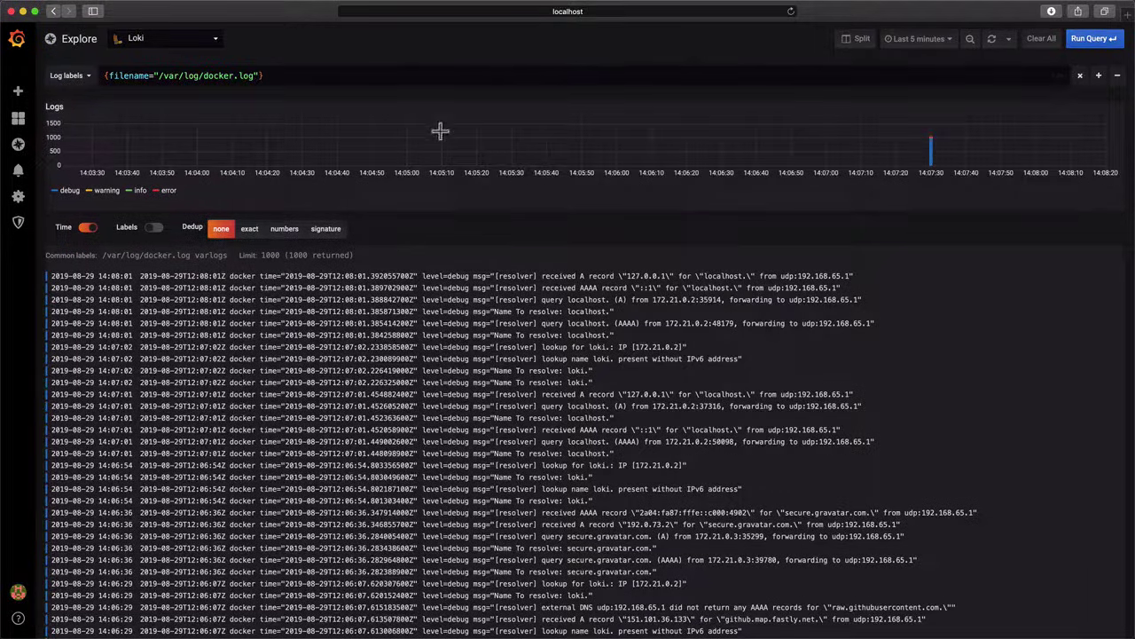
left_click(364, 76)
type("warning")
key("shift+Return")
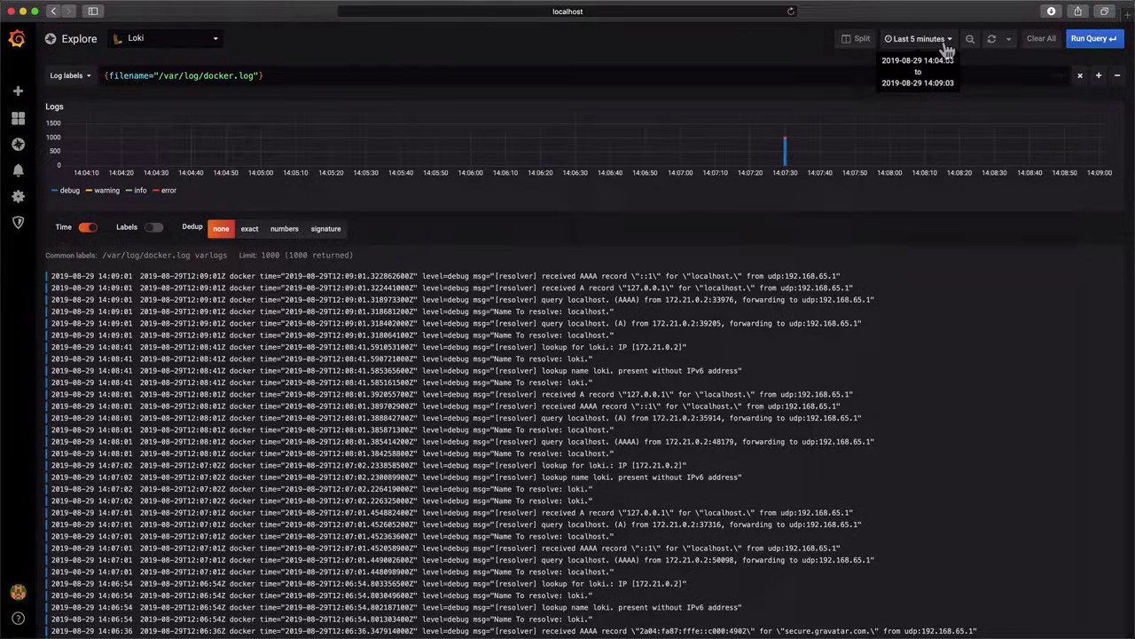
Switch Explore to Live tailing and add the text filter 'resolve' to the docker.log query.
left_click(1008, 39)
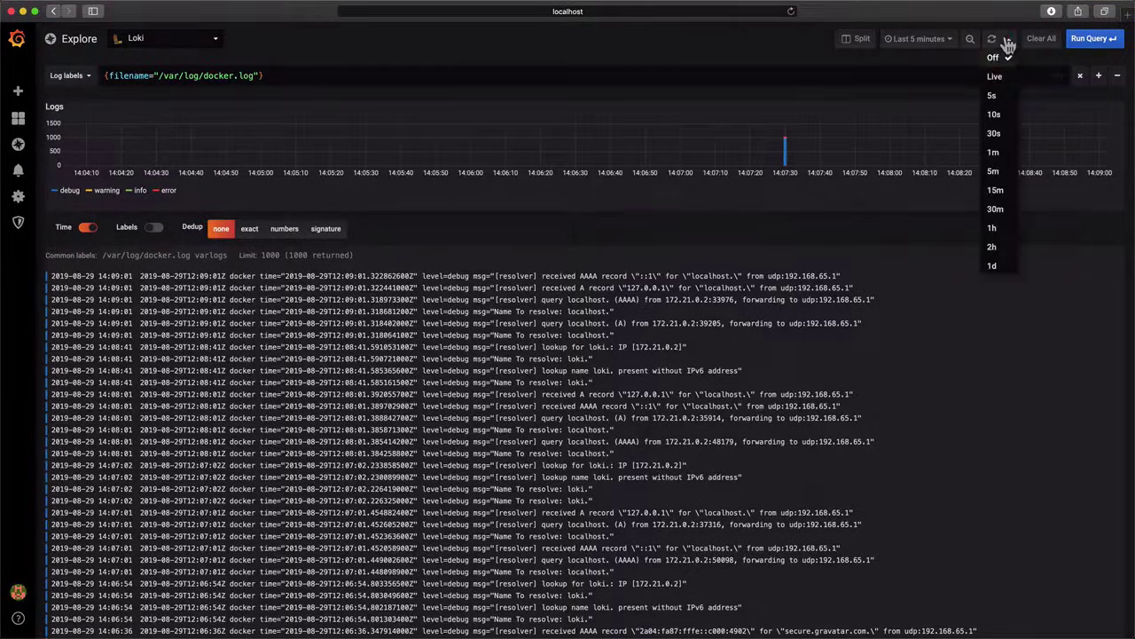
left_click(997, 77)
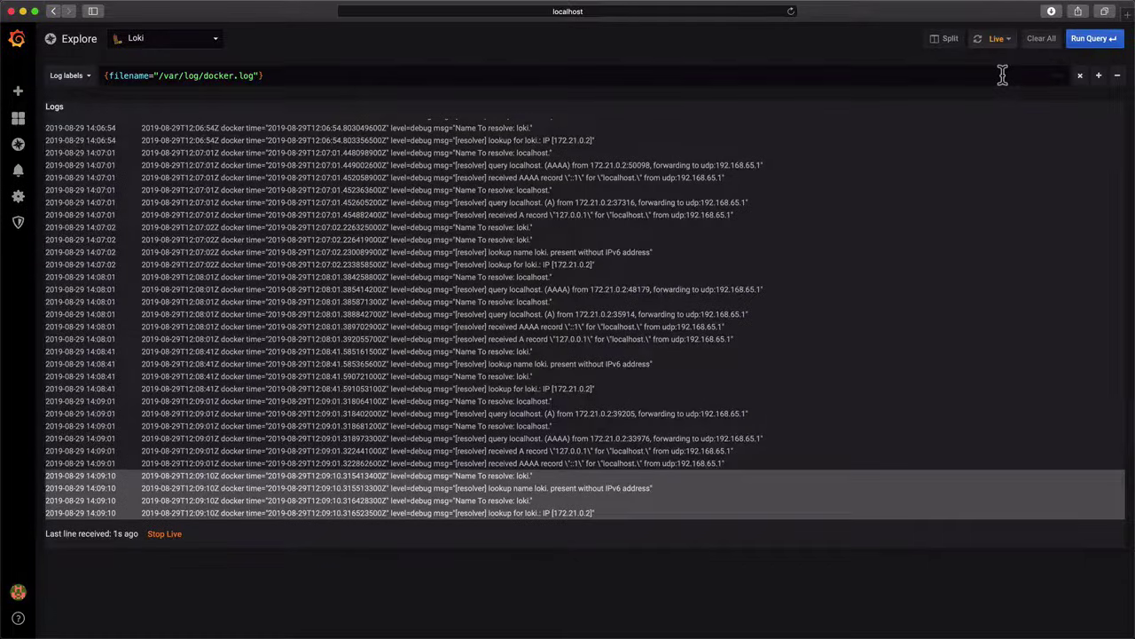
left_click(380, 80)
type("resolve")
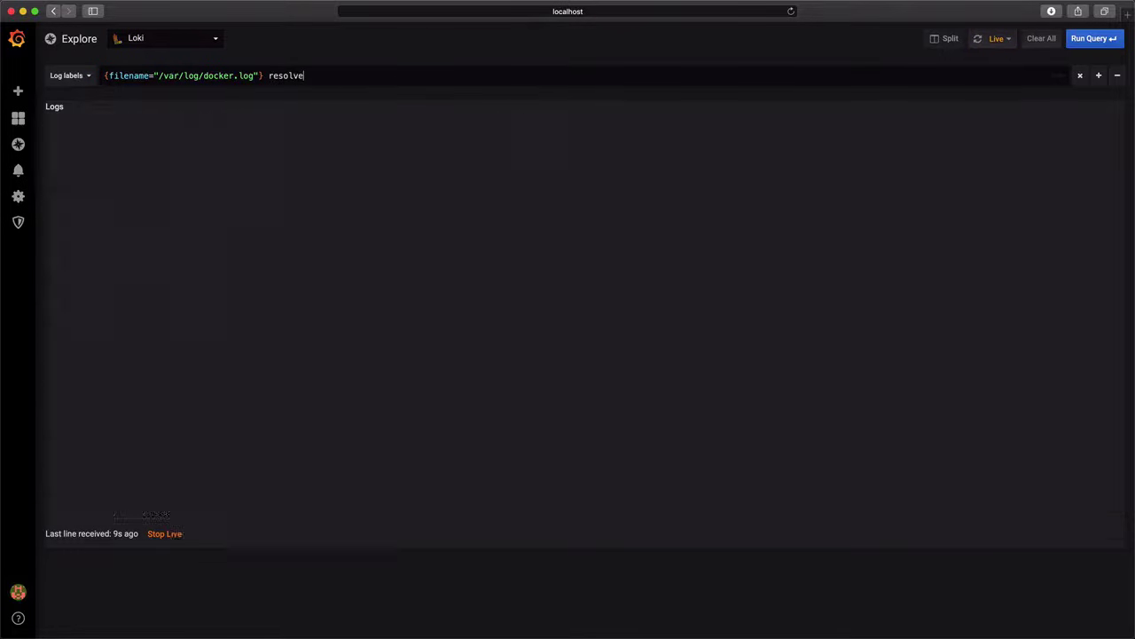